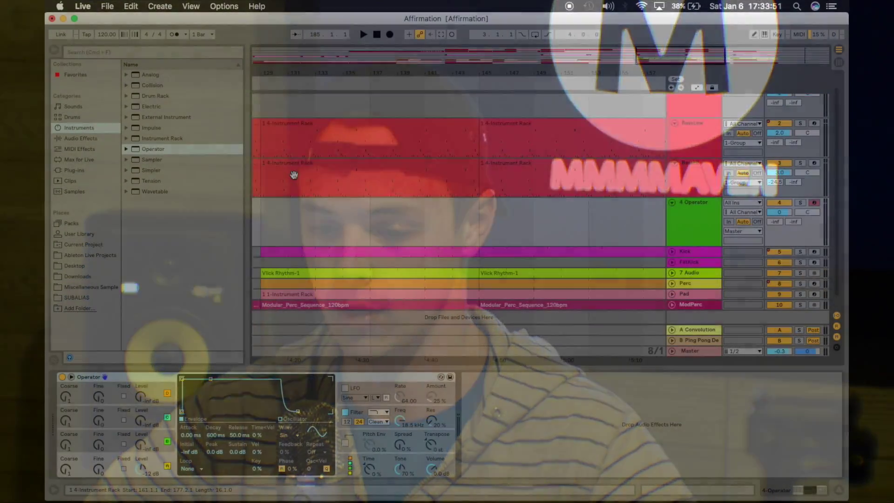
- Select the BassLow clip and play the arrangement with the 1 Group bass track soloed
click(313, 136)
scroll(313, 136, left, 3)
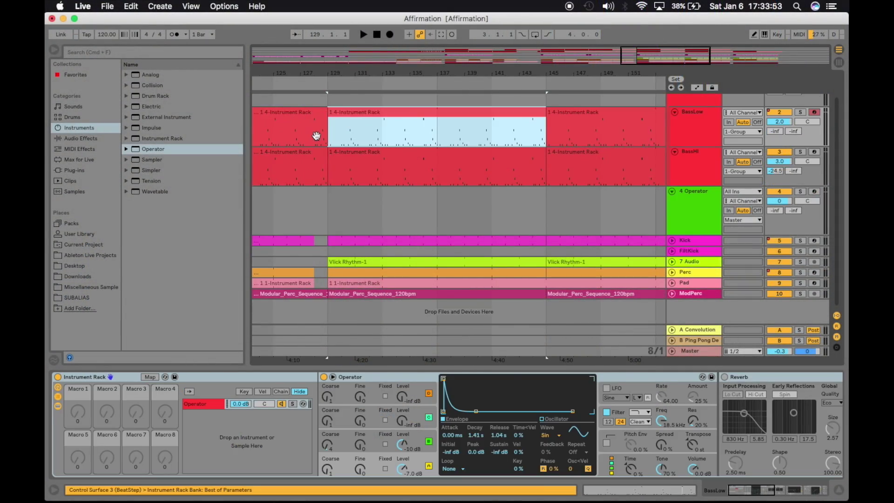
scroll(338, 164, up, 2)
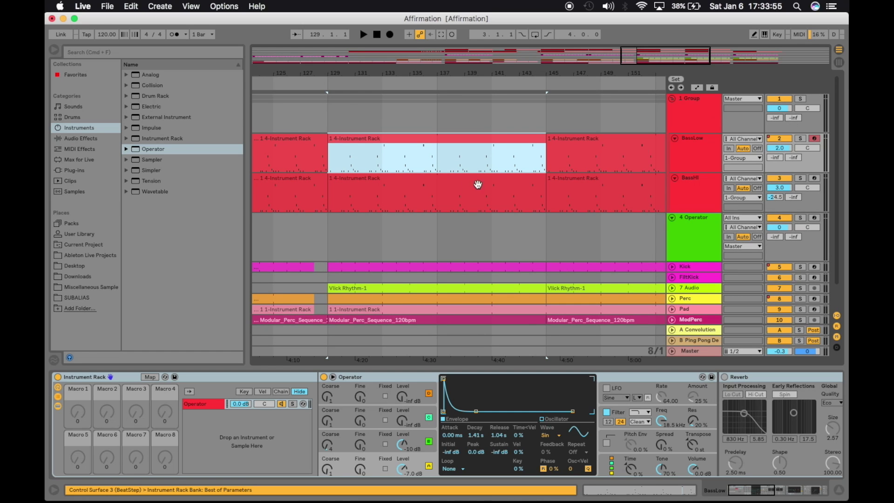
key(space)
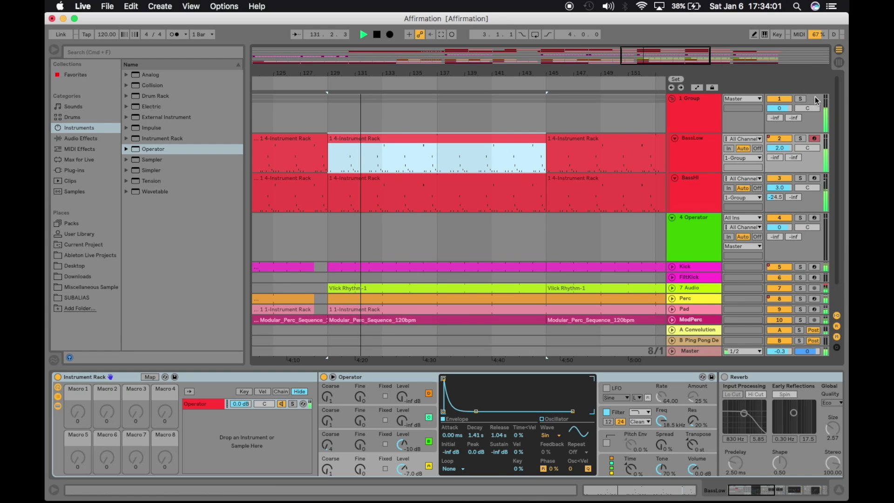
click(800, 99)
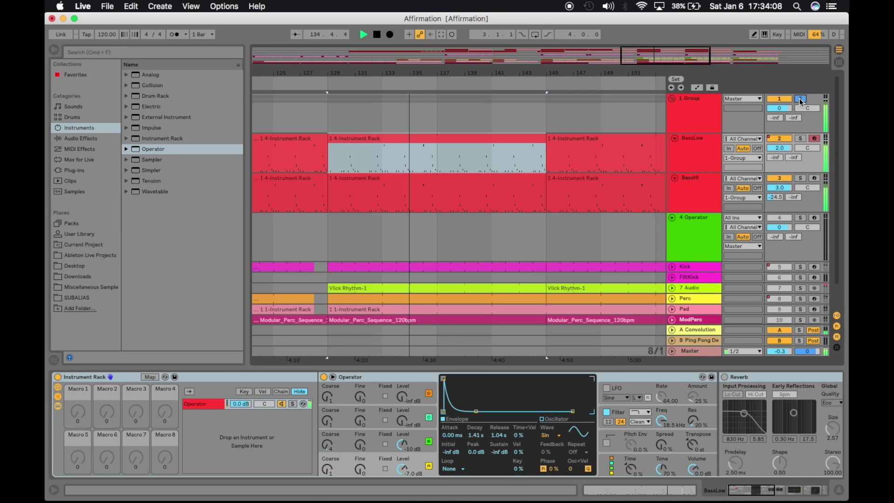
key(space)
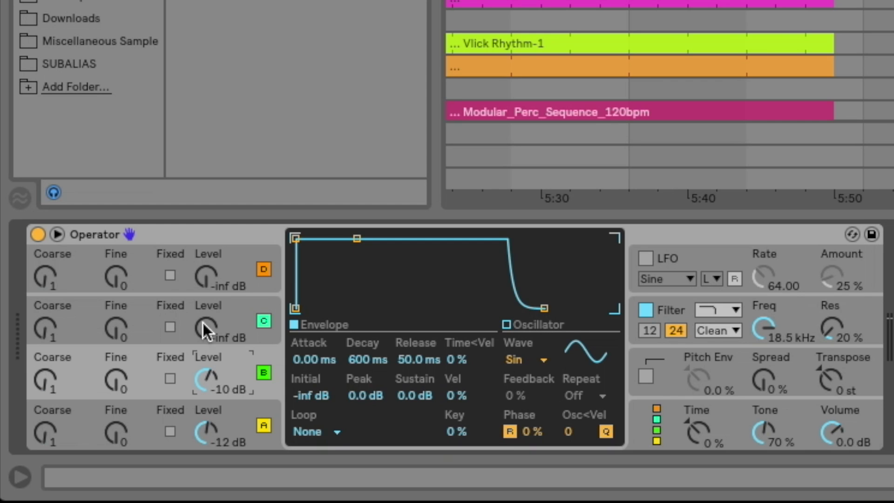
- Set oscillator B's Coarse to 4 and drop its envelope sustain to -inf dB
click(45, 385)
drag(357, 239, 356, 308)
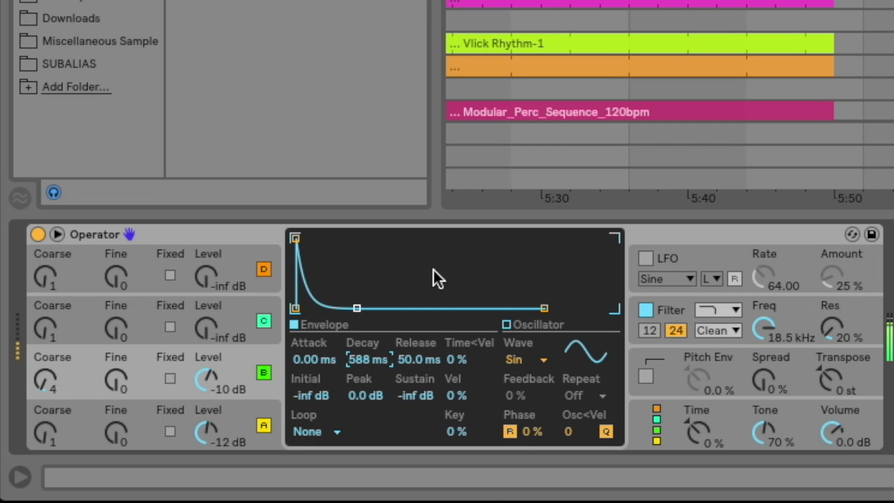
- Give oscillator B a 650 ms release and pull oscillator A's sustain to -inf dB
text(650)
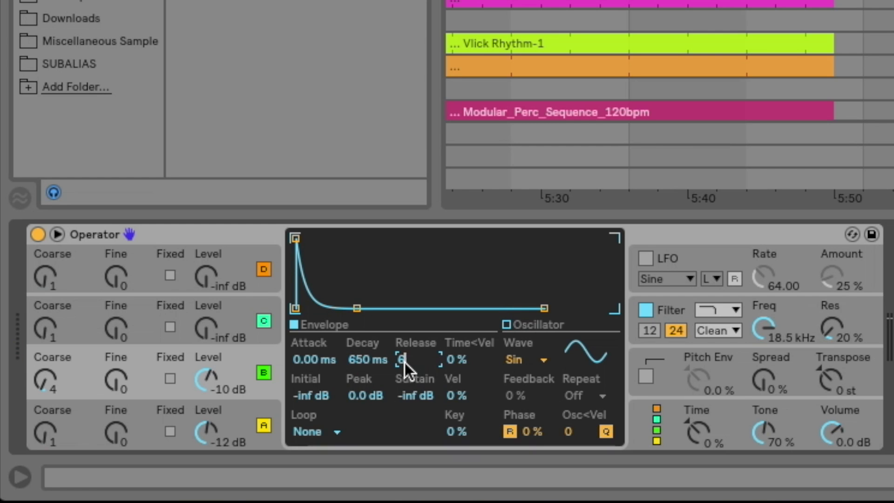
key(Return)
click(262, 409)
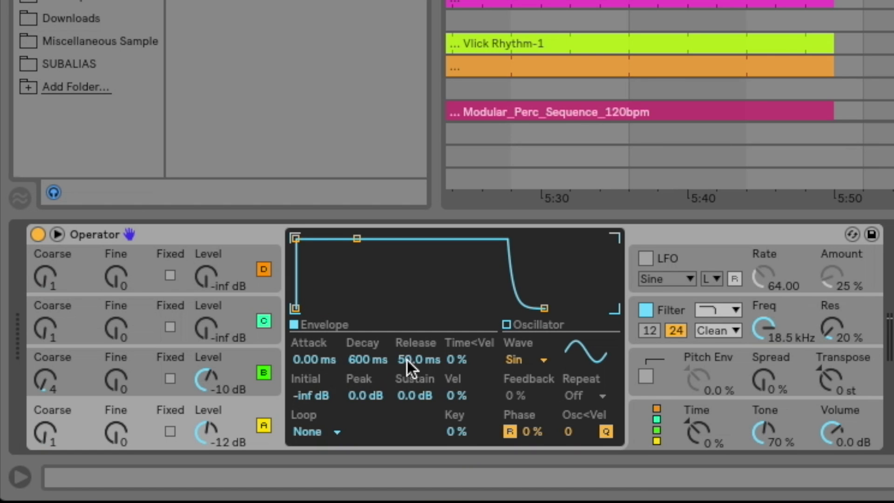
drag(417, 398, 417, 433)
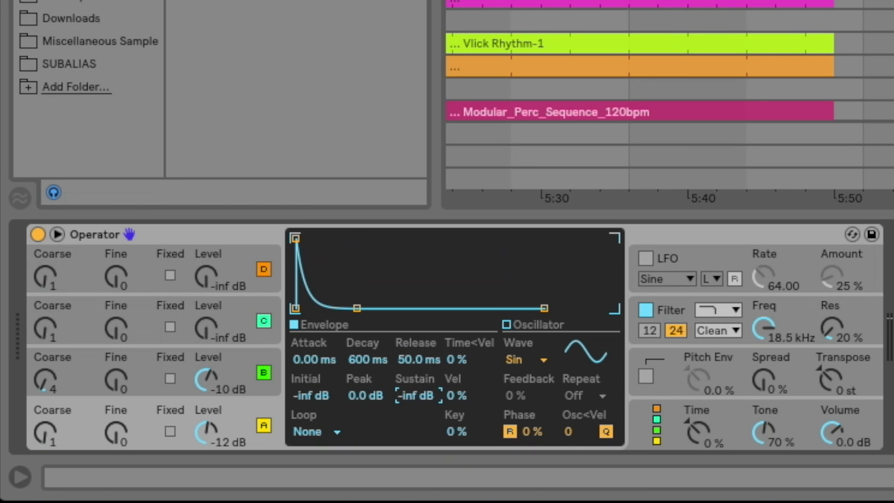
- Set oscillator A's envelope decay and release both to 1.50 s
click(362, 360)
text(1500)
key(Return)
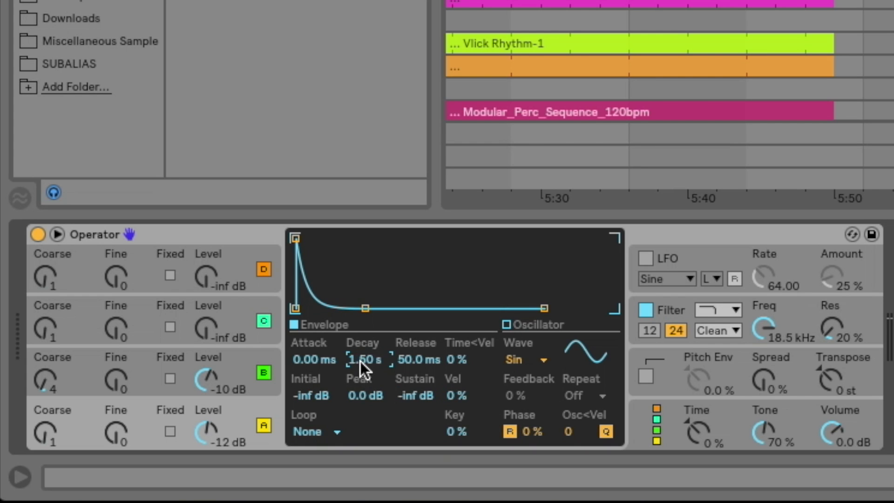
click(417, 358)
text(1.50)
key(Return)
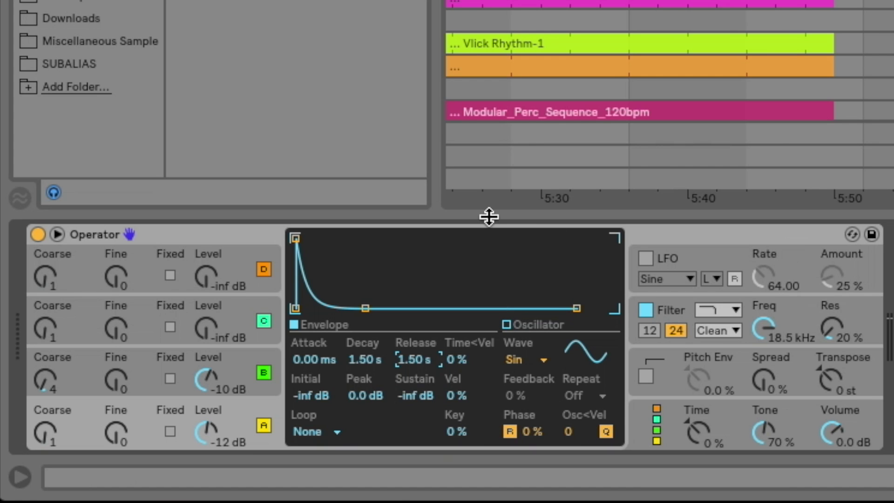
- Set Operator's Spread to 50 % and its Transpose to +12 st
click(786, 362)
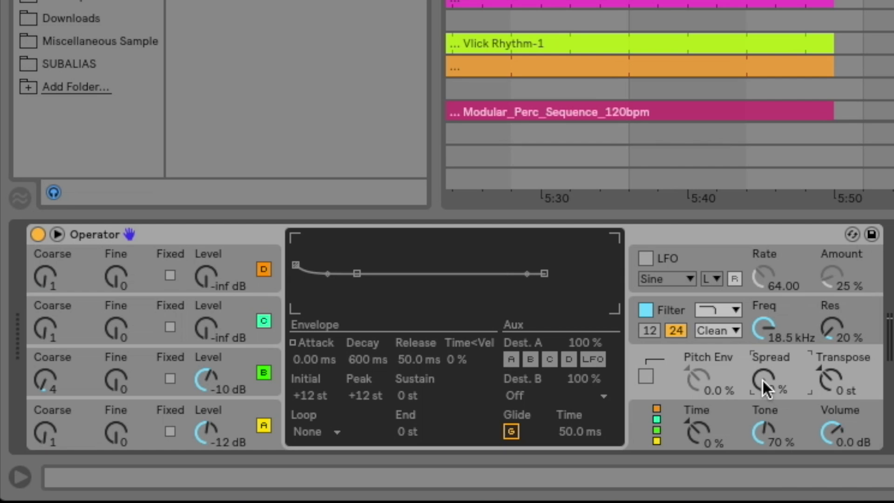
drag(763, 380, 763, 359)
click(834, 375)
text(12)
key(Return)
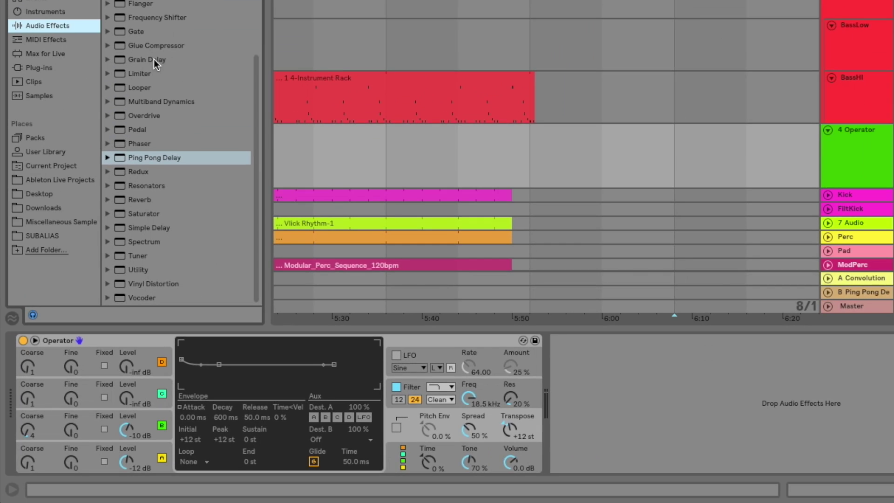
- Load EQ Eight after Operator and make band 1 a low cut at about 300 Hz while playing
scroll(154, 1, up, 3)
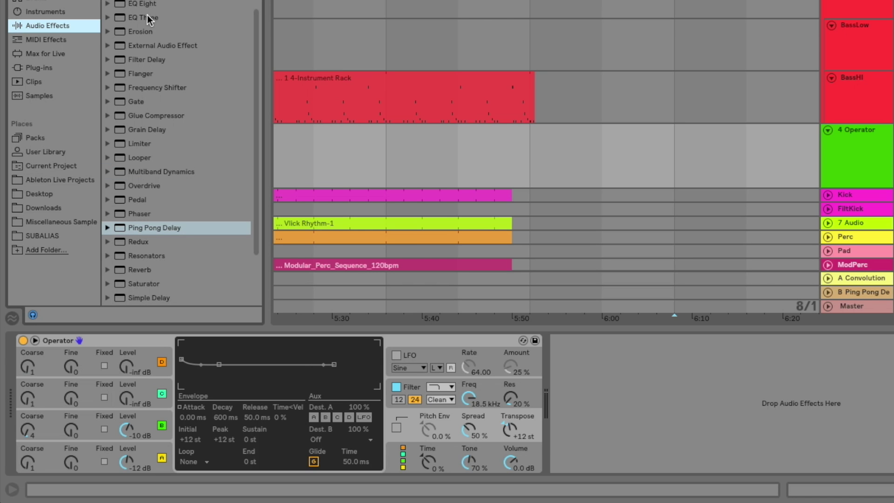
double_click(154, 4)
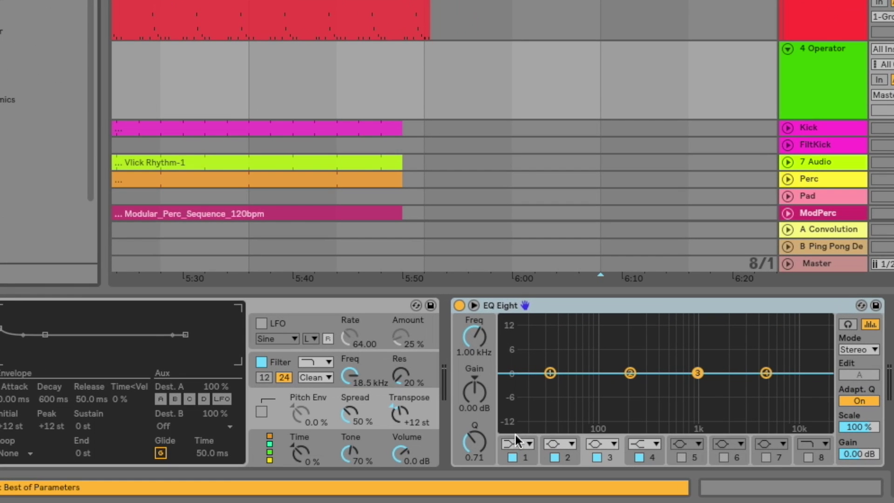
click(606, 454)
click(518, 350)
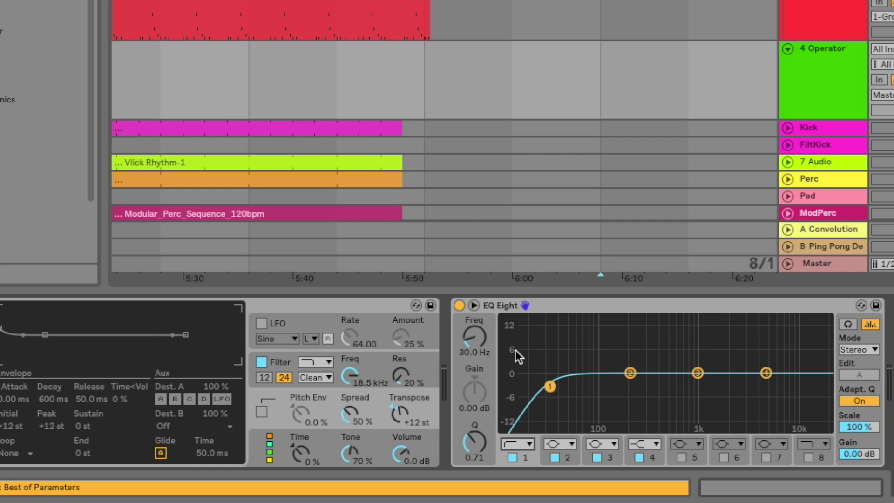
drag(550, 386, 627, 373)
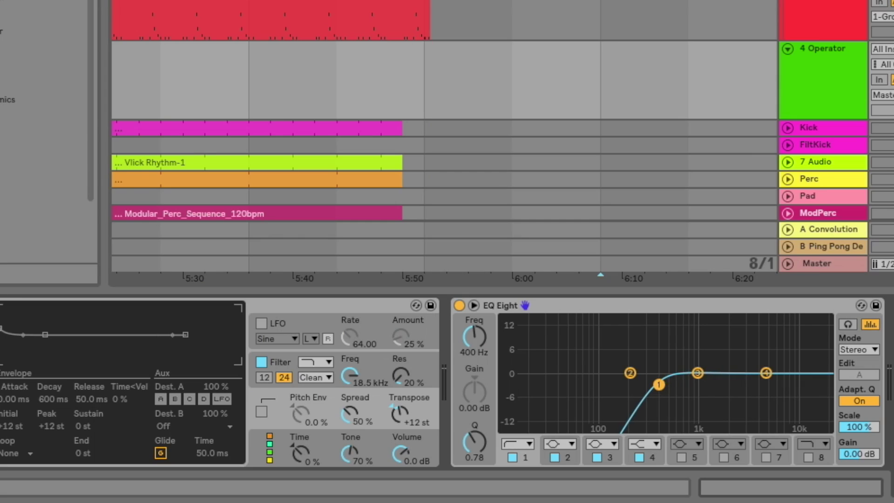
key(space)
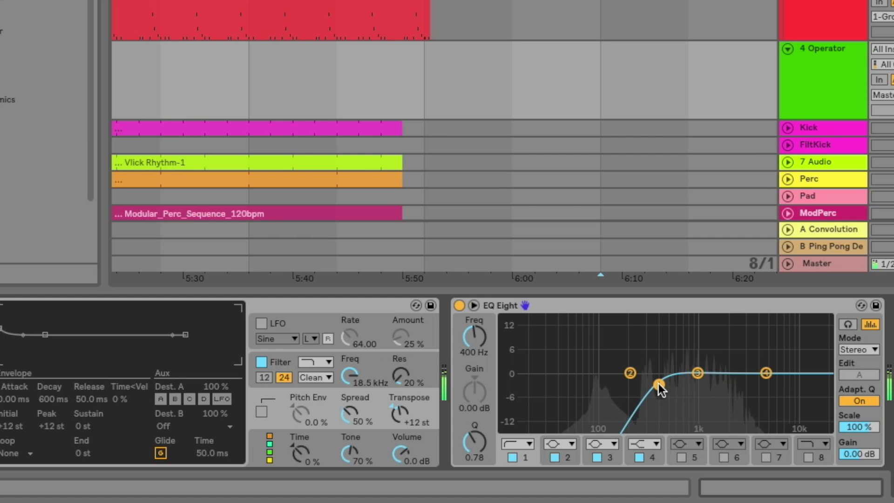
drag(659, 383, 631, 384)
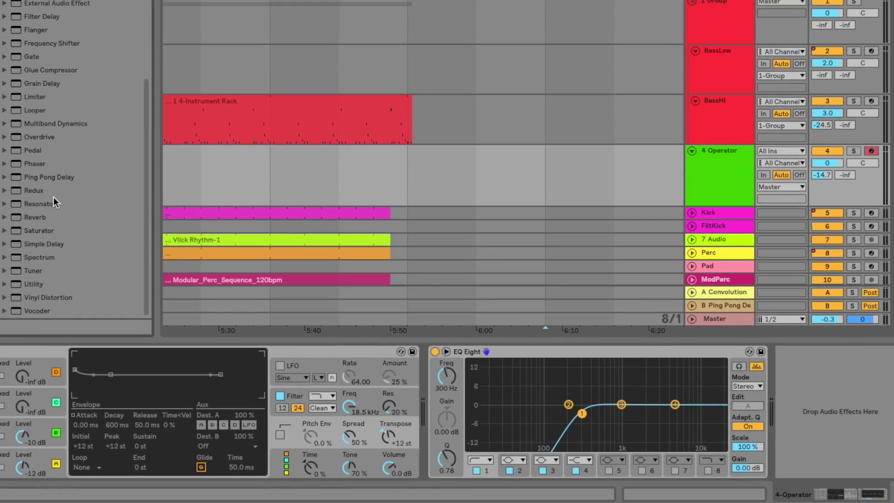
- Add Ping Pong Delay after EQ Eight on the 4 Operator track and select that track
click(42, 183)
drag(41, 186, 792, 400)
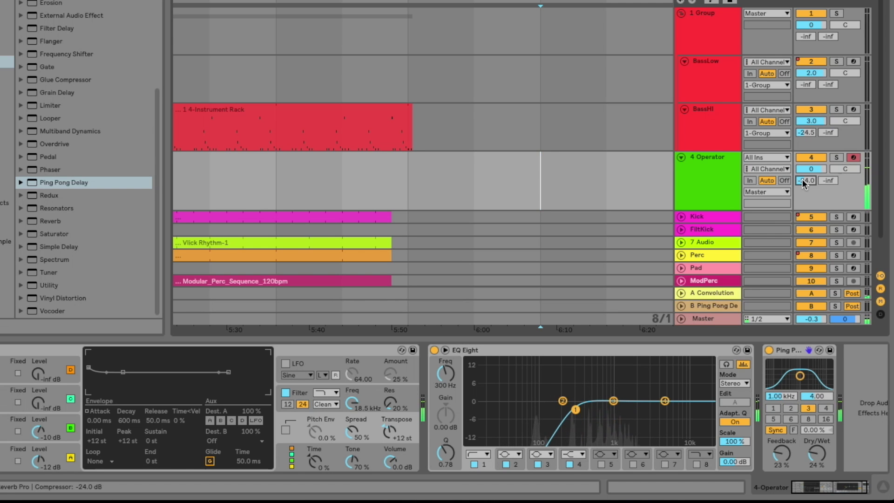
click(713, 174)
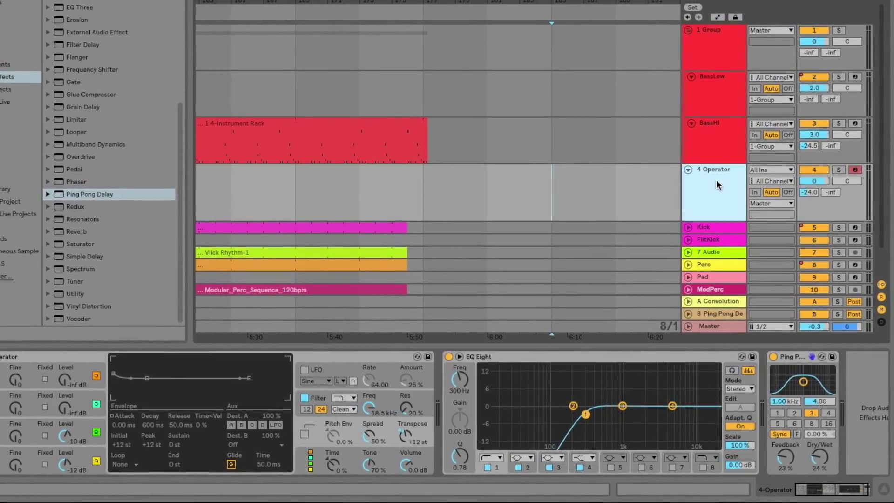
- Duplicate the 4 Operator track and copy the BassHi clip onto both Operator tracks
key(ctrl+d)
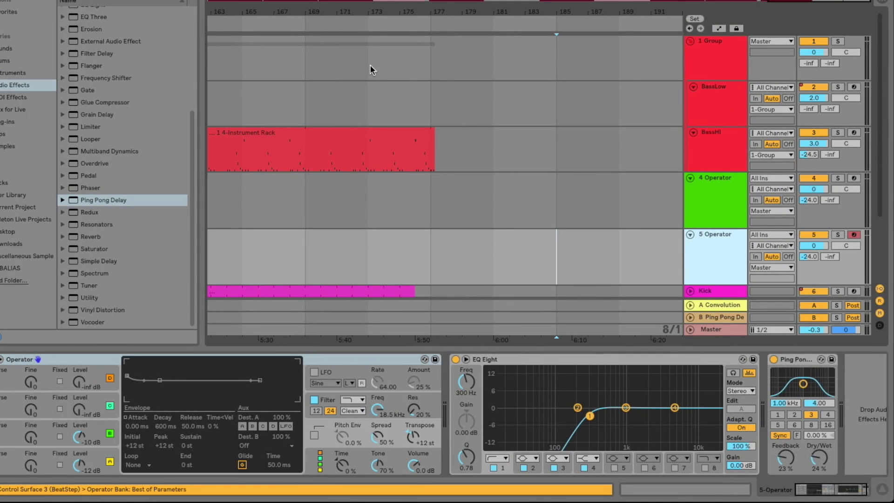
drag(343, 5, 343, 0)
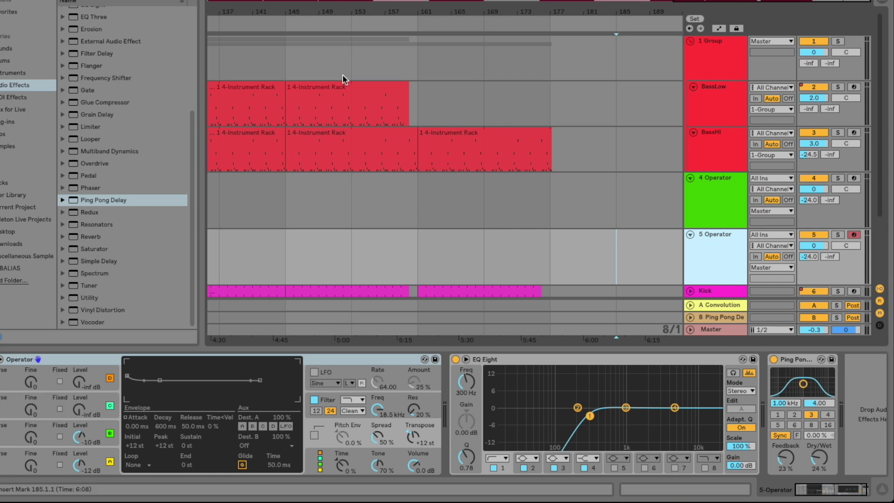
click(259, 140)
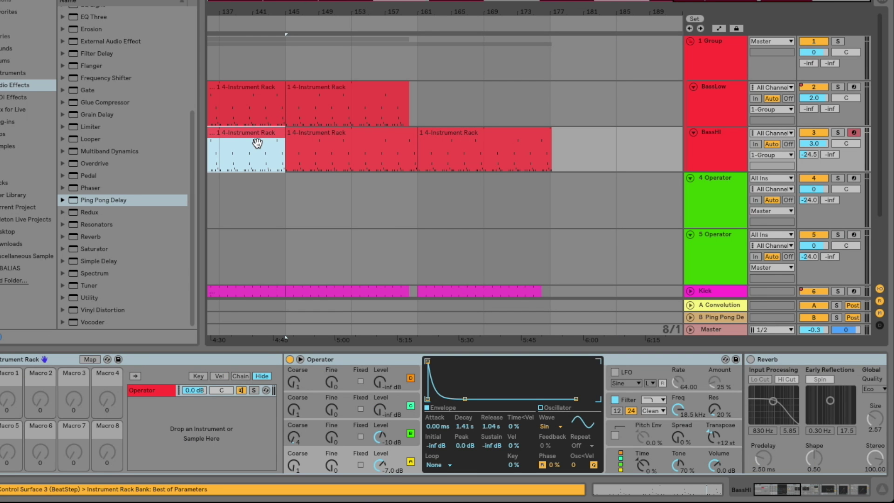
drag(245, 137, 668, 196)
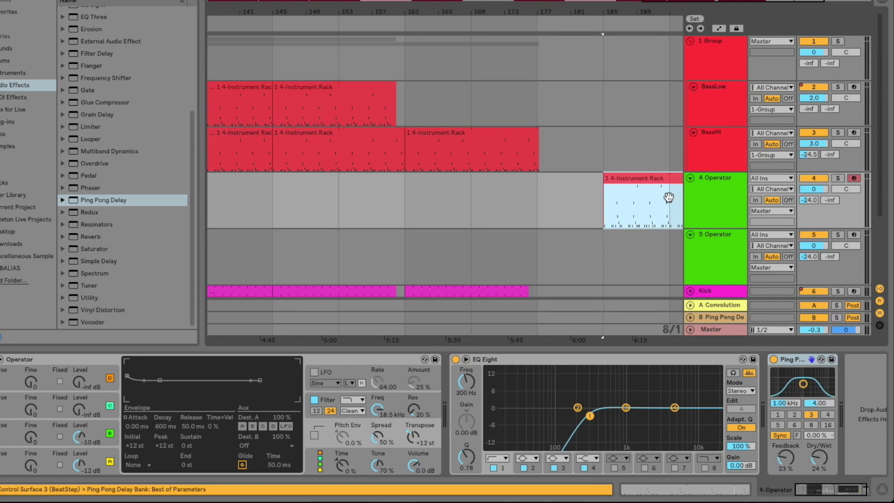
scroll(622, 214, right, 5)
scroll(622, 213, down, 1)
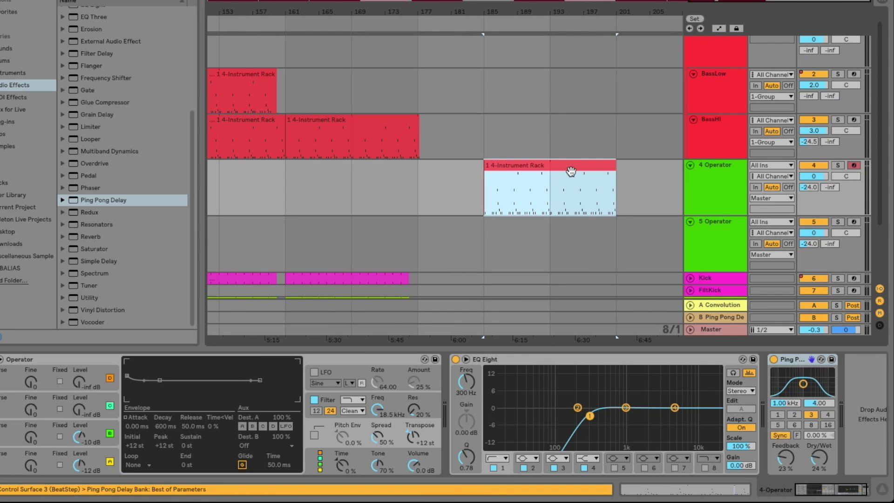
drag(574, 172, 569, 231)
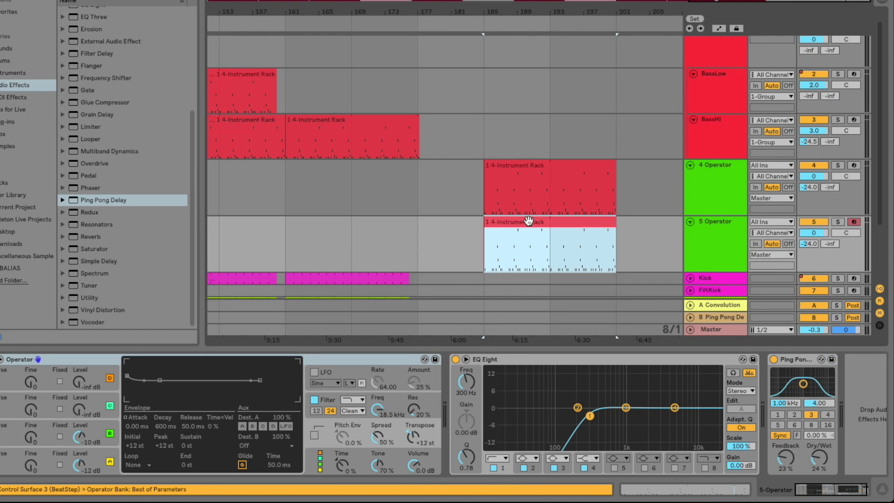
- Rename the two Operator tracks Hi and Low
click(717, 191)
key(ctrl+r)
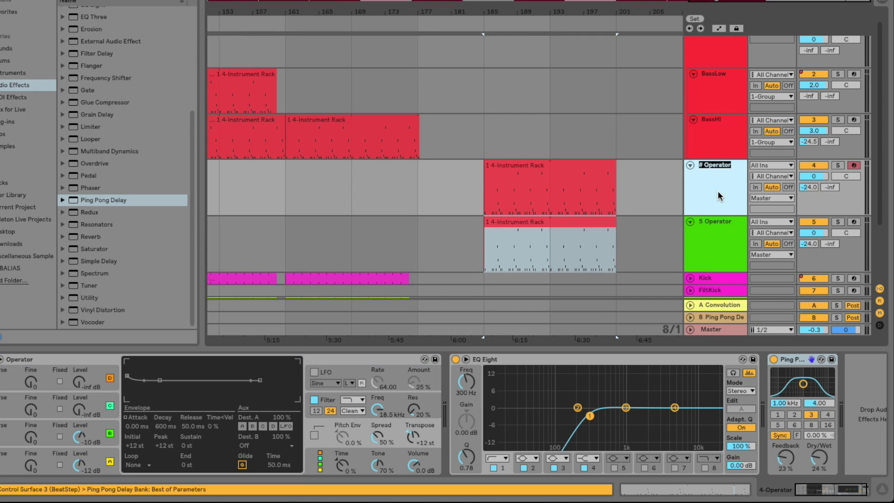
text(Hi)
click(716, 230)
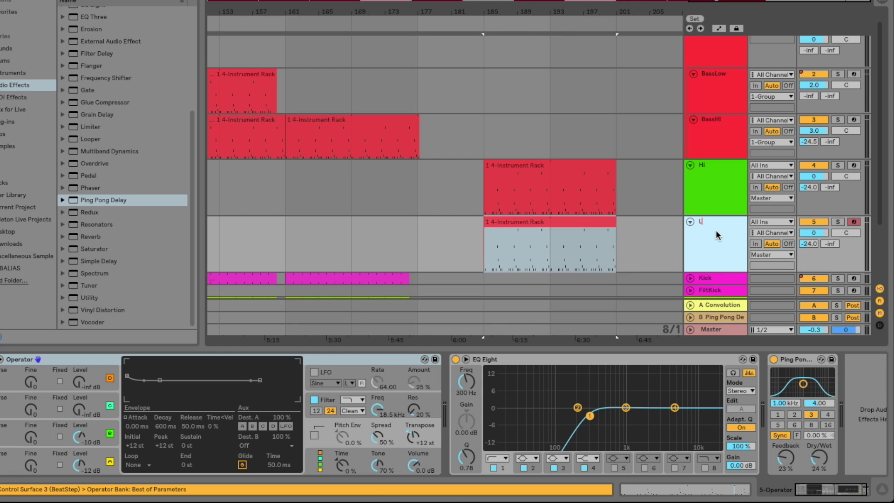
text(Low)
key(Return)
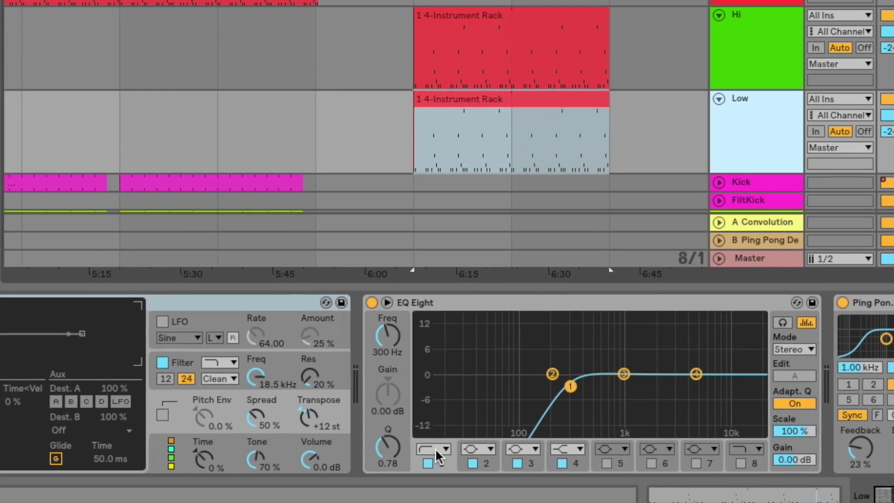
- Switch the Low track's EQ Eight band 1 to a low-pass filter and delete its Ping Pong Delay
click(435, 448)
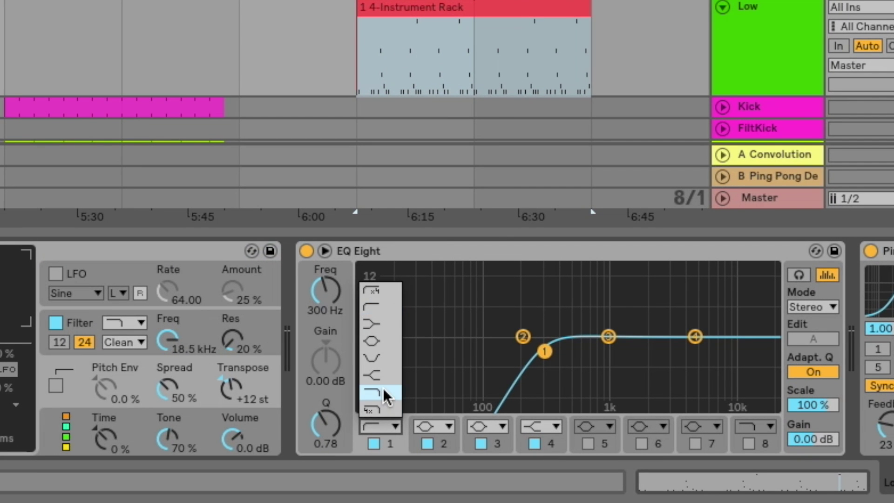
click(435, 419)
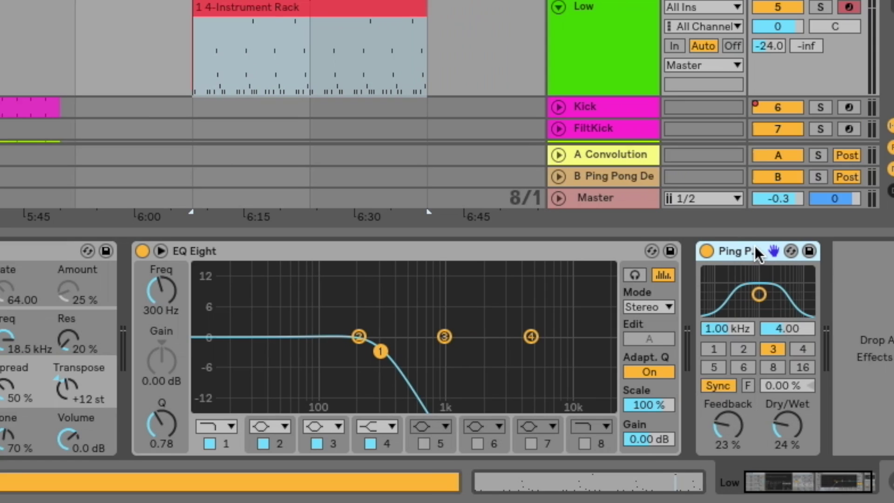
key(Delete)
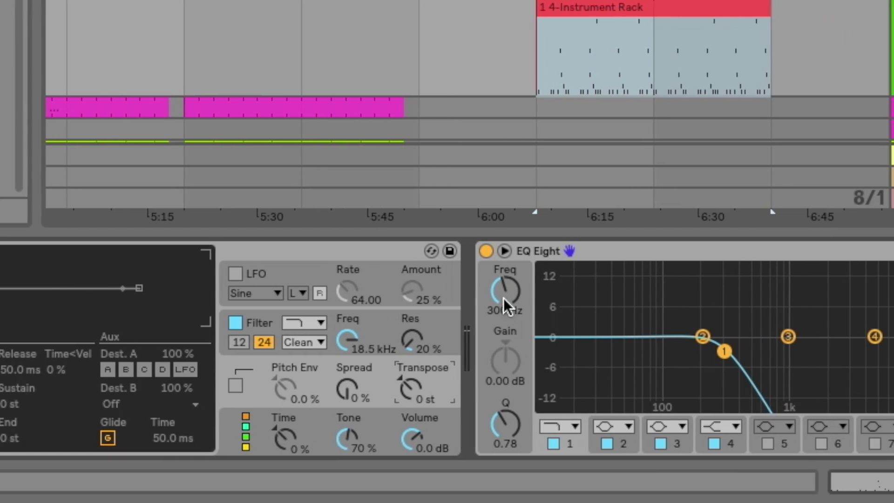
- Lower the Low layer's low-pass cutoff to 166 Hz, then audition Low and Hi solo before unsoloing
drag(635, 291, 635, 305)
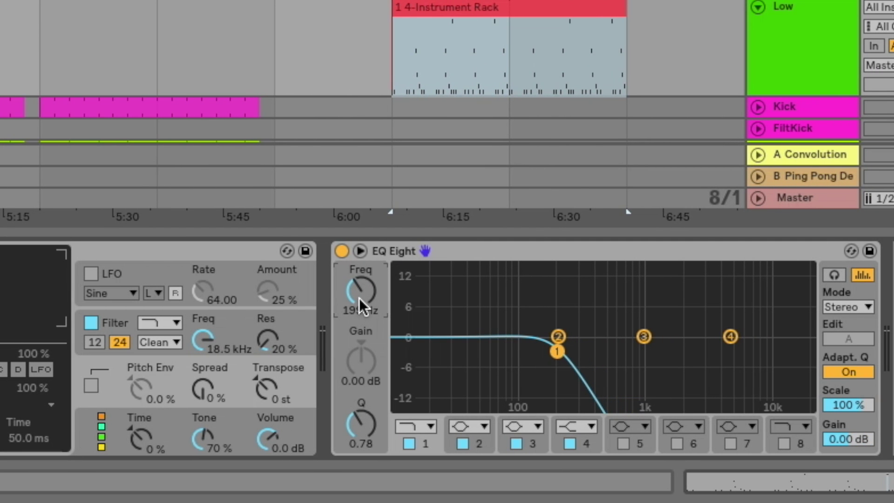
drag(361, 291, 361, 295)
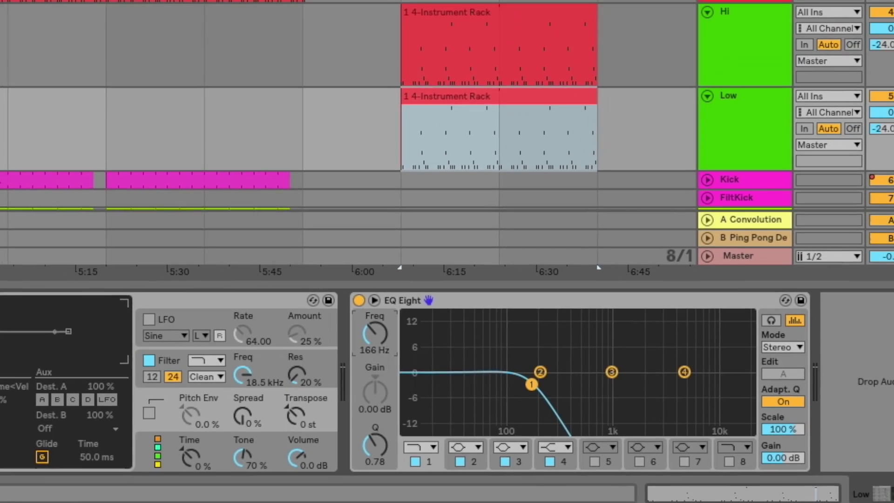
click(893, 7)
key(space)
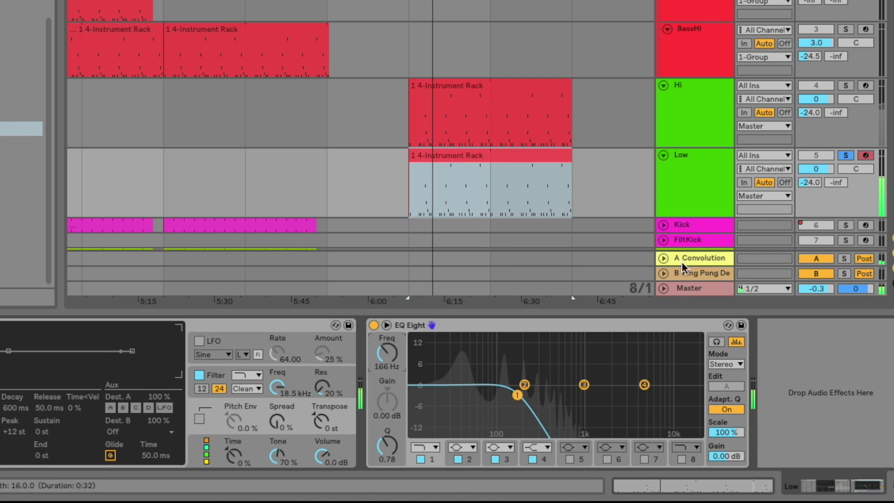
click(845, 87)
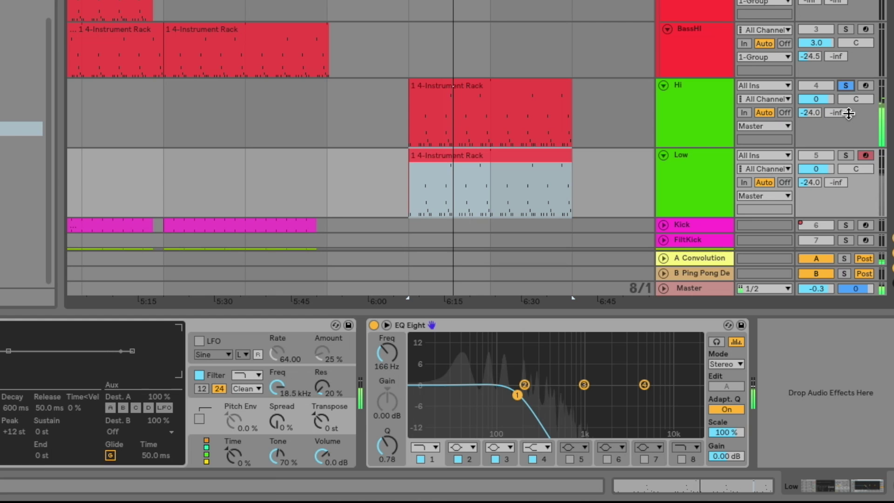
click(846, 86)
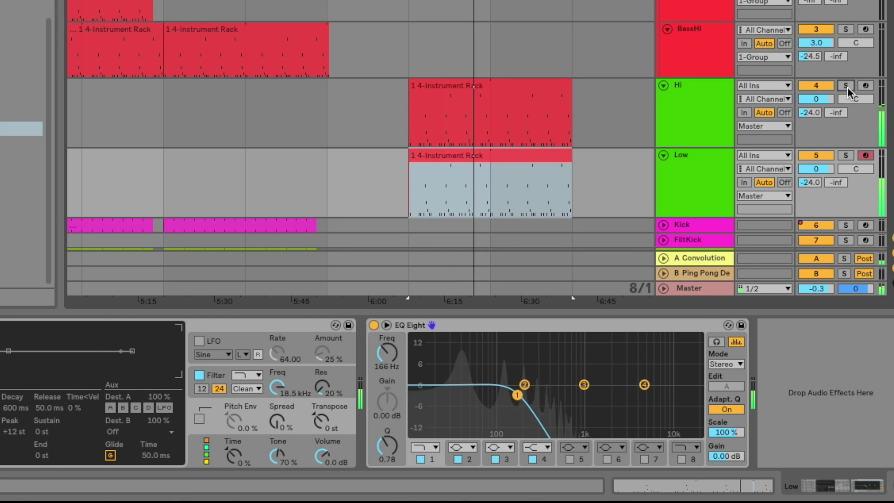